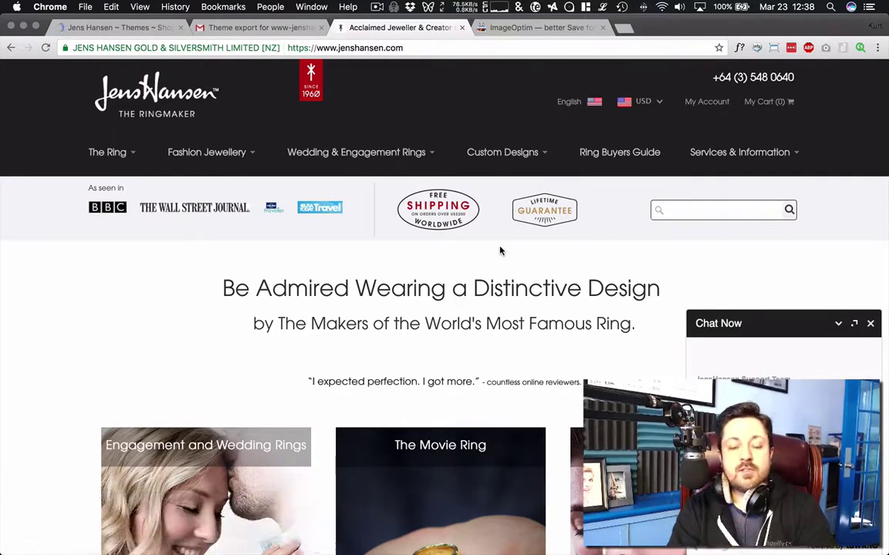
- Inspect the Jens Hansen home page and reload it while recording its image requests in the Network tool
{"action": "scroll", "coordinate": [323, 188], "scroll_direction": "down", "scroll_amount": 2}
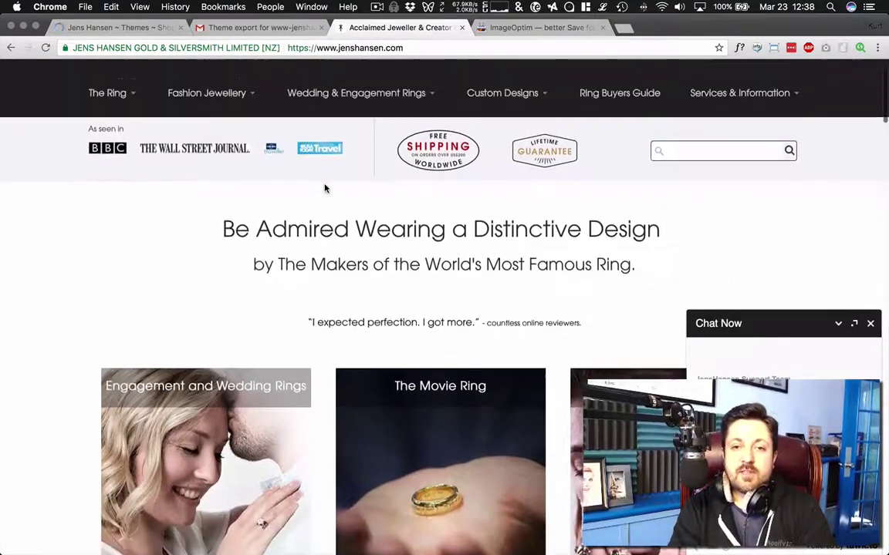
{"action": "scroll", "coordinate": [323, 188], "scroll_direction": "up", "scroll_amount": 2}
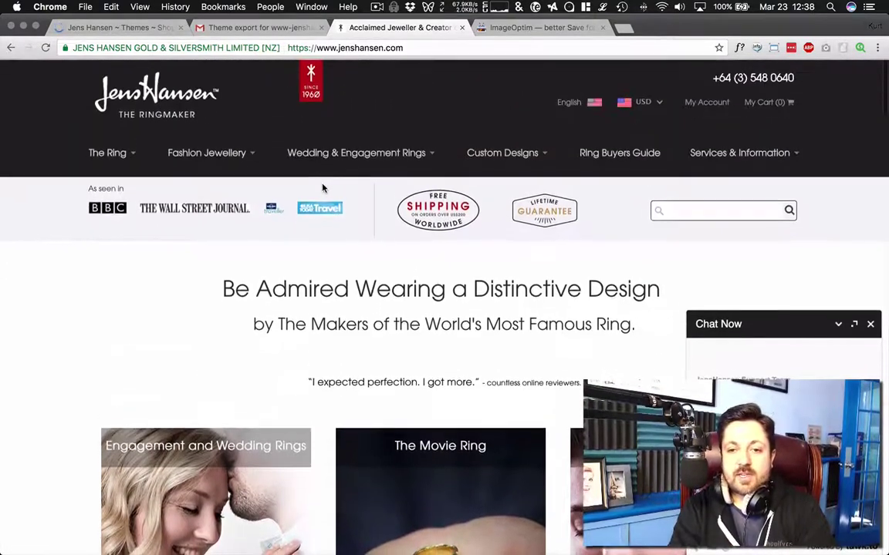
{"action": "right_click", "coordinate": [337, 263]}
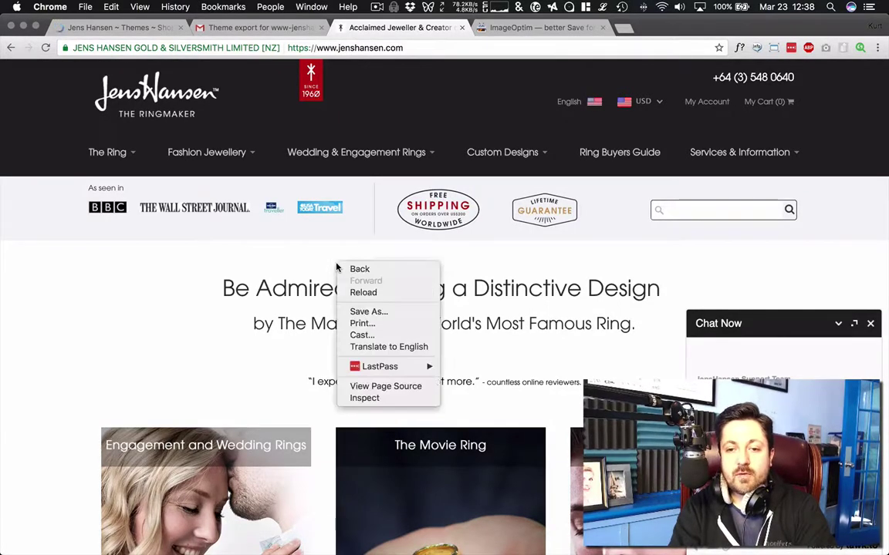
{"action": "left_click", "coordinate": [377, 397]}
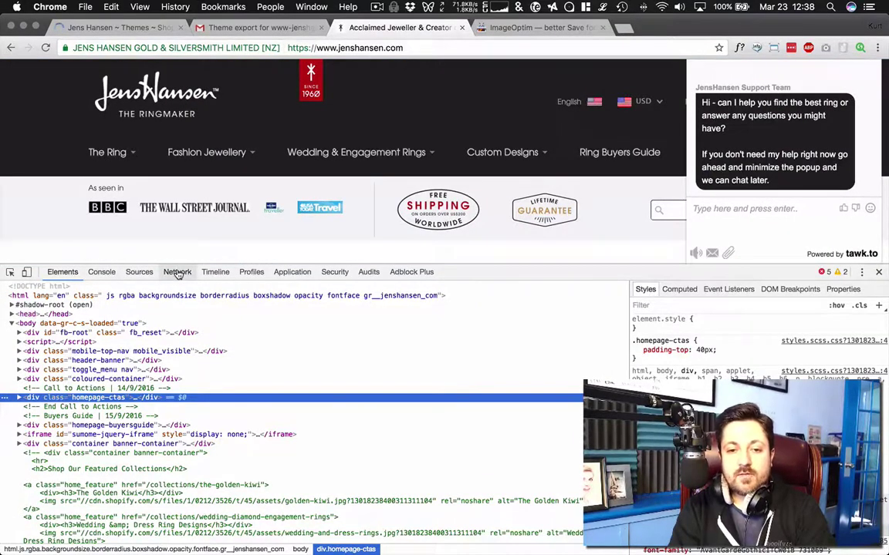
{"action": "left_click", "coordinate": [177, 273]}
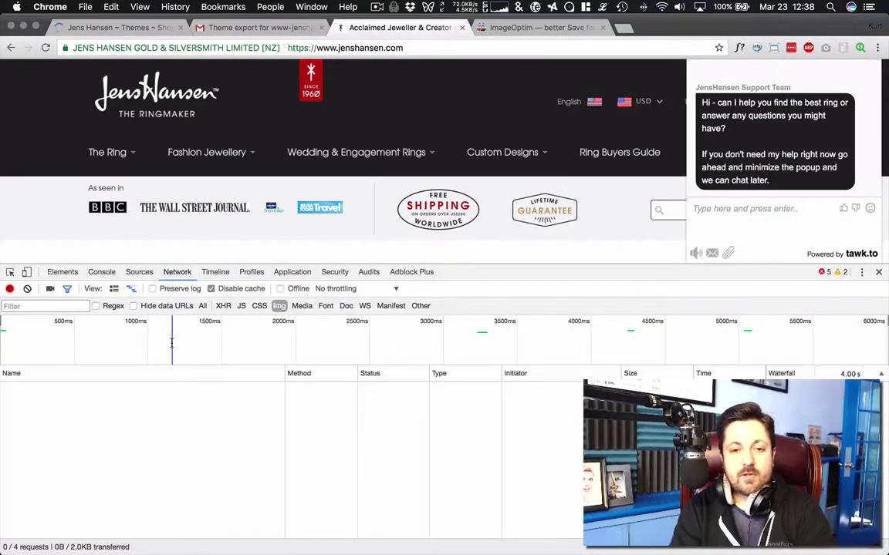
{"action": "left_click", "coordinate": [44, 48]}
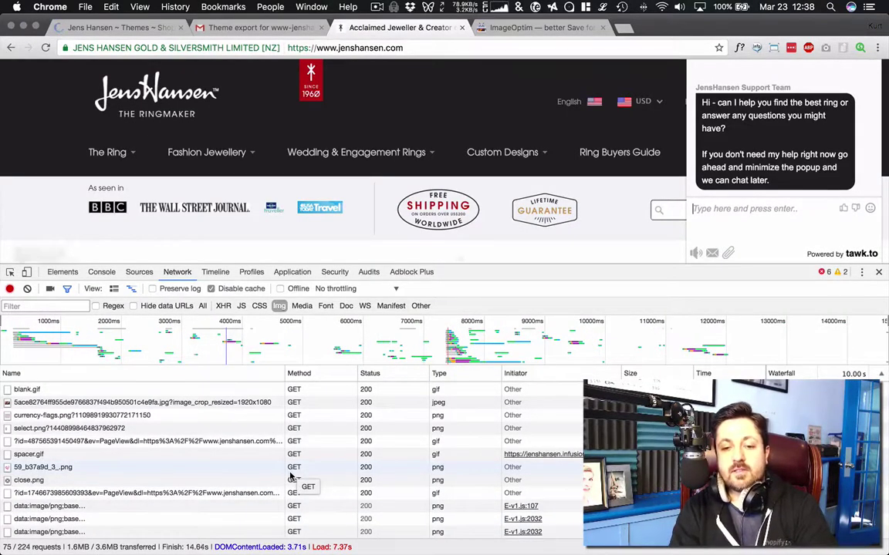
- Look through the recorded image requests and sort them by size, largest first
{"action": "scroll", "coordinate": [278, 494], "scroll_direction": "down", "scroll_amount": 2}
{"action": "scroll", "coordinate": [308, 478], "scroll_direction": "up", "scroll_amount": 5}
{"action": "scroll", "coordinate": [392, 437], "scroll_direction": "up", "scroll_amount": 10}
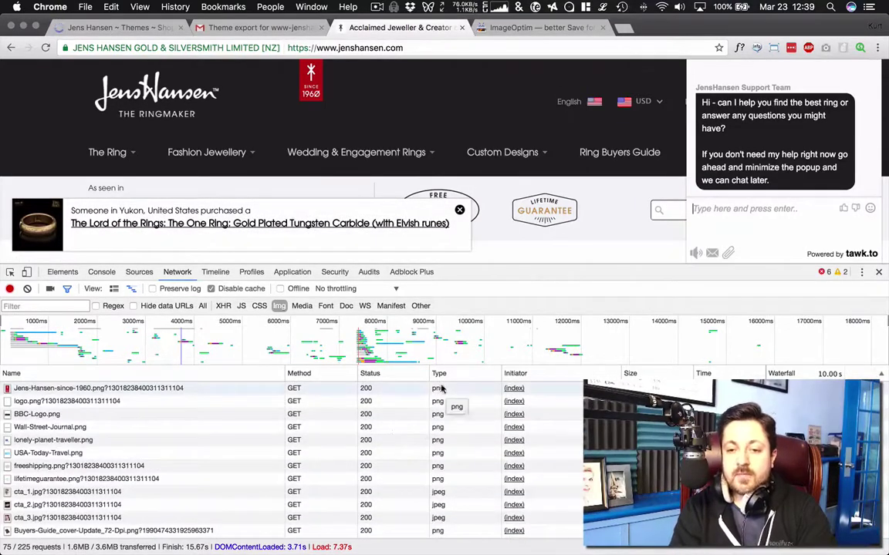
{"action": "left_click", "coordinate": [634, 375]}
{"action": "left_click", "coordinate": [634, 375]}
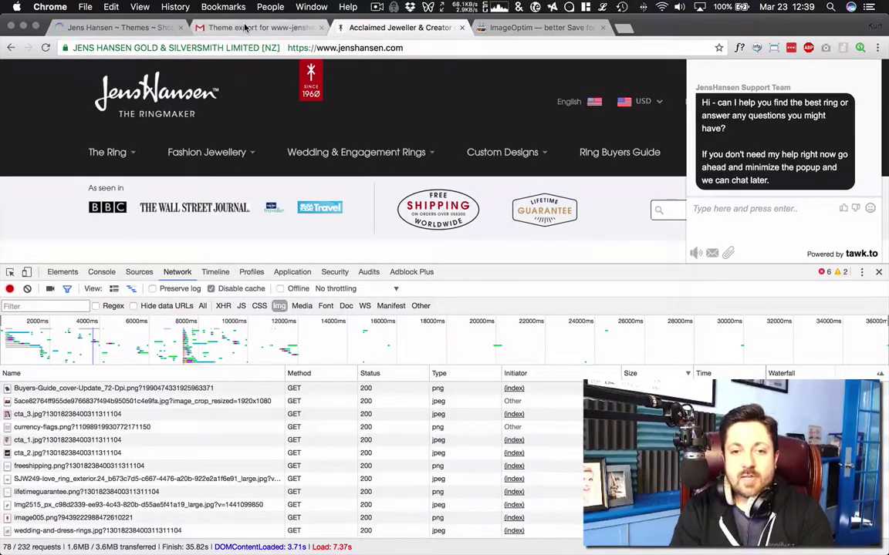
- Request the theme file download for RING BUILDER Updates Dec 2016 in the Shopify admin, but cancel before sending the email
{"action": "left_click", "coordinate": [154, 28]}
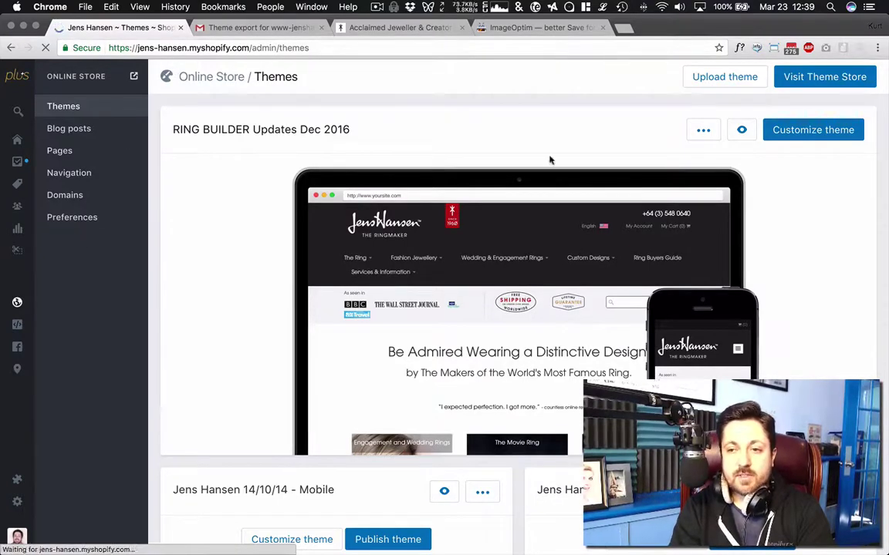
{"action": "left_click", "coordinate": [702, 134]}
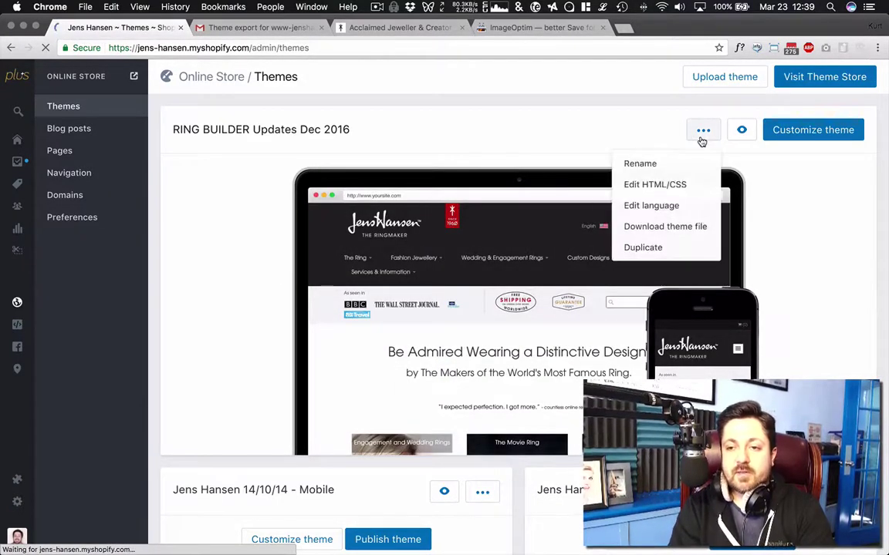
{"action": "left_click", "coordinate": [675, 227]}
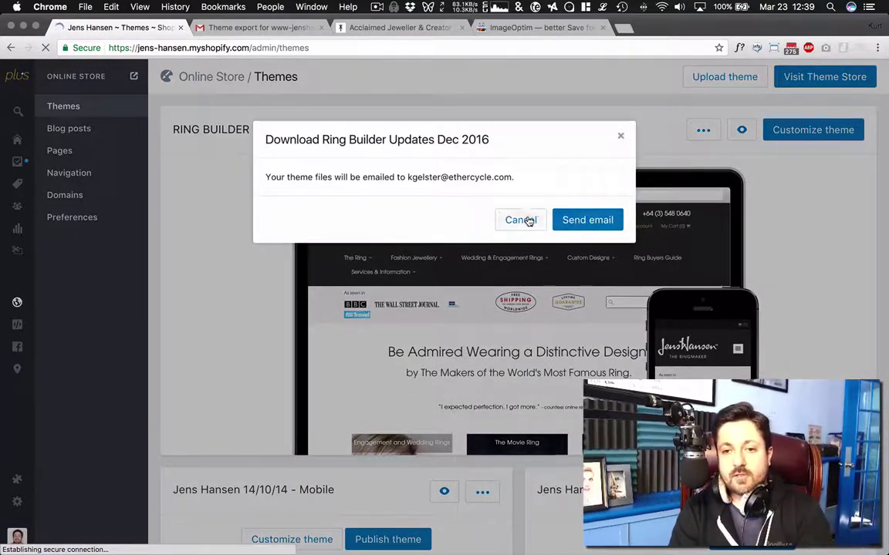
{"action": "left_click", "coordinate": [529, 220]}
- View the theme export email in Gmail and the ImageOptim Mac app page, and minimize the browser window
{"action": "left_click", "coordinate": [276, 27]}
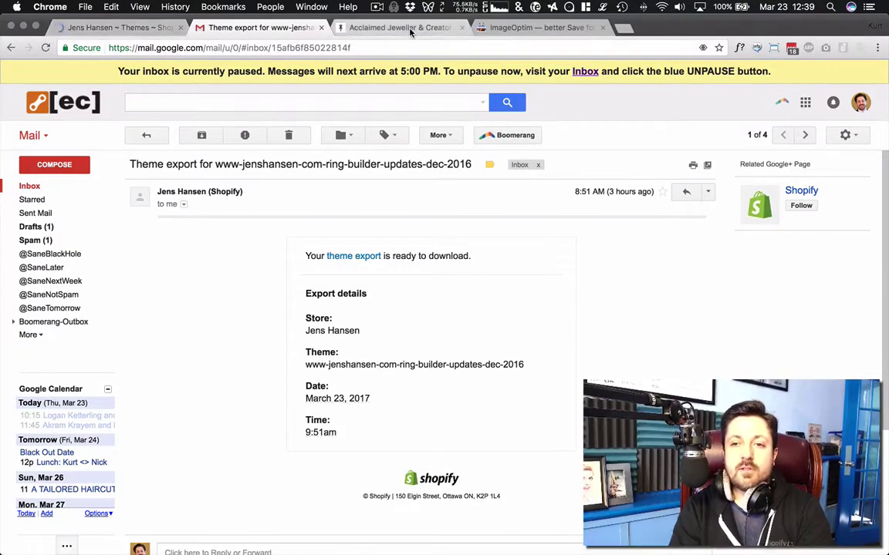
{"action": "left_click", "coordinate": [500, 28]}
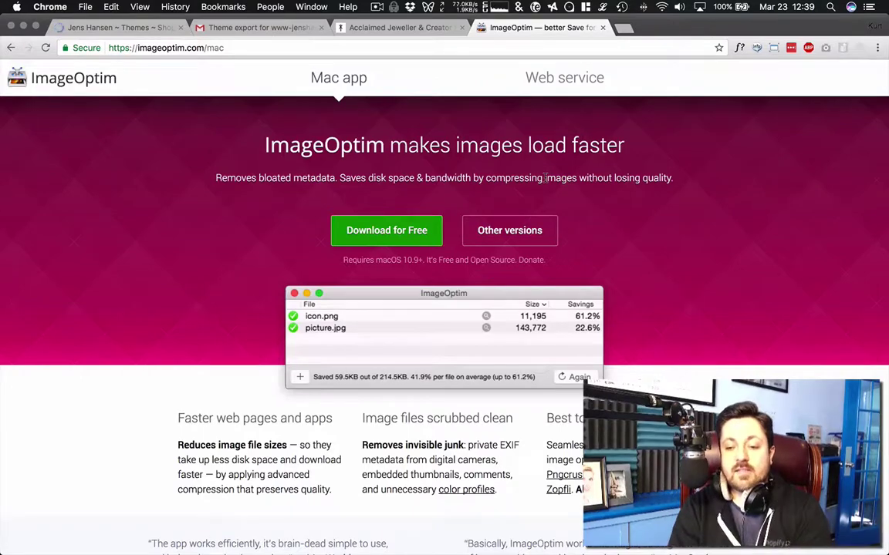
{"action": "left_click", "coordinate": [23, 26]}
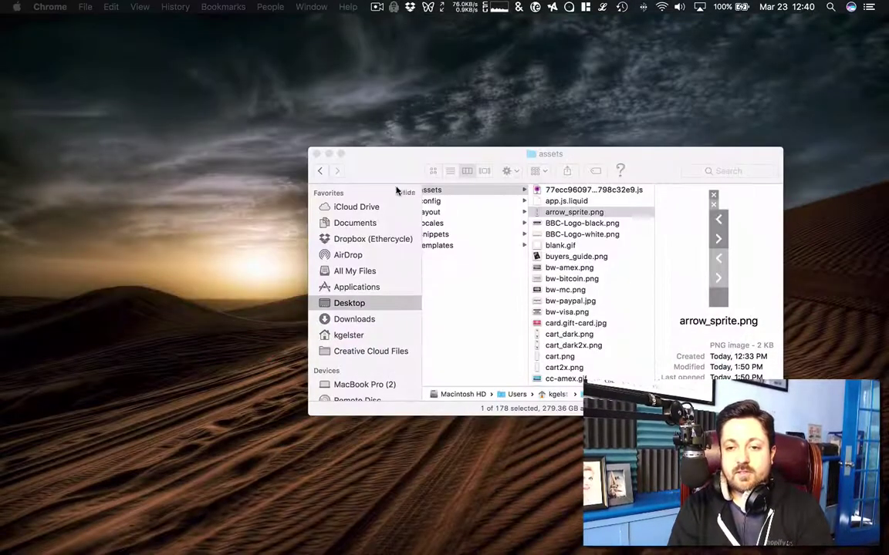
- Display the exported theme's assets folder in Finder and look through its files
{"action": "left_click", "coordinate": [386, 153]}
{"action": "scroll", "coordinate": [540, 262], "scroll_direction": "left", "scroll_amount": 5}
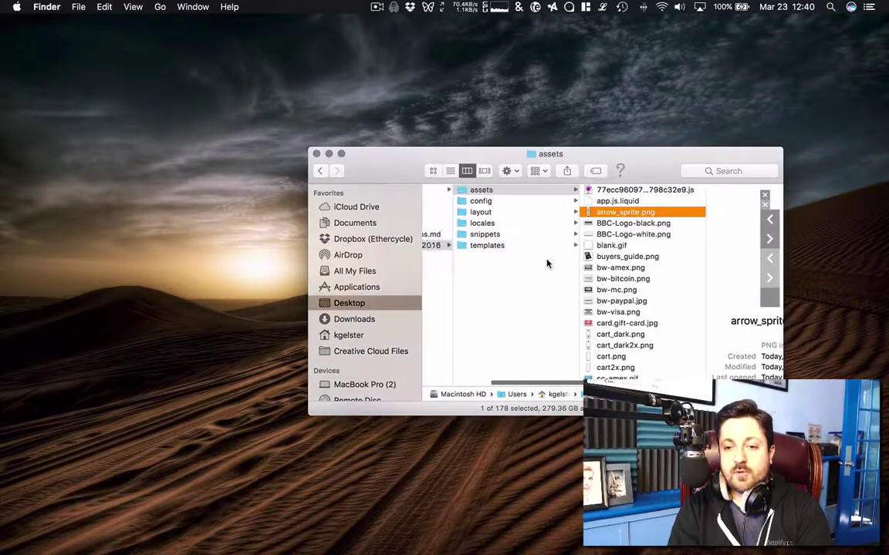
{"action": "scroll", "coordinate": [547, 264], "scroll_direction": "right", "scroll_amount": 3}
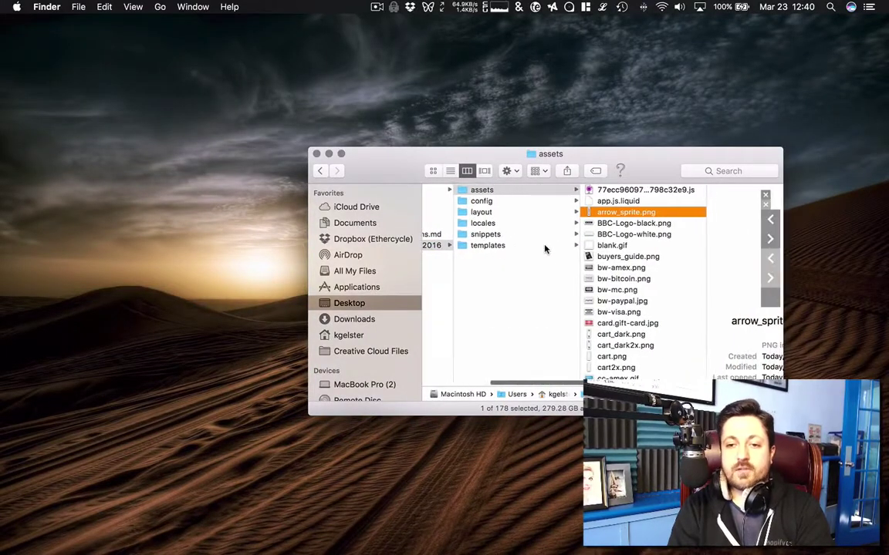
{"action": "left_click", "coordinate": [483, 192]}
{"action": "left_click", "coordinate": [509, 201]}
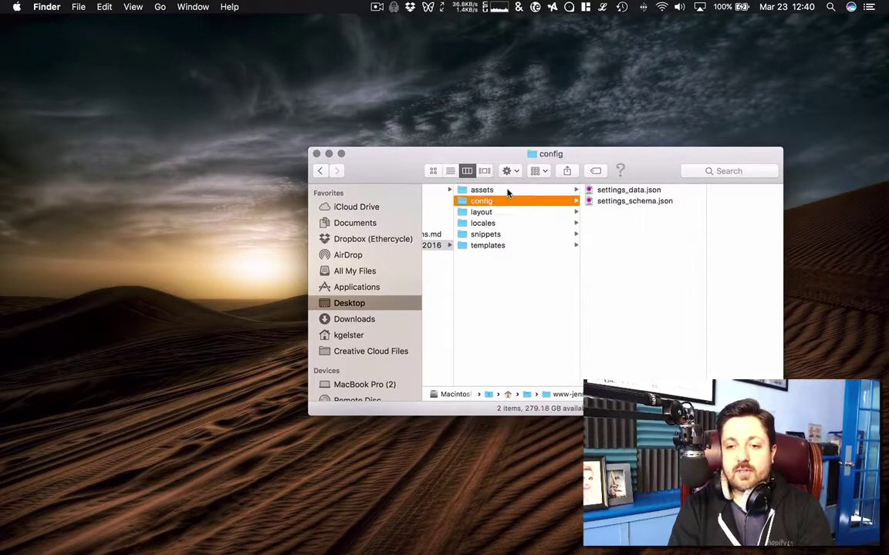
{"action": "left_click", "coordinate": [507, 192]}
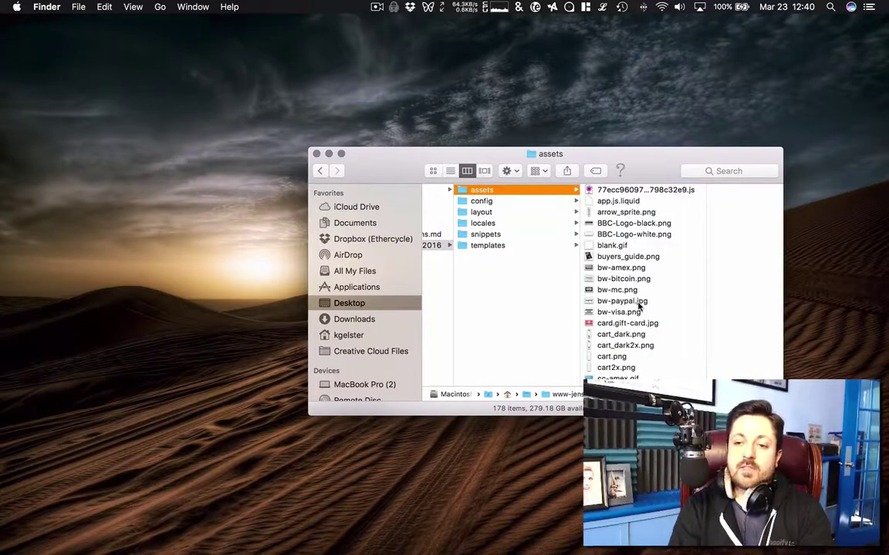
{"action": "scroll", "coordinate": [638, 305], "scroll_direction": "down", "scroll_amount": 15}
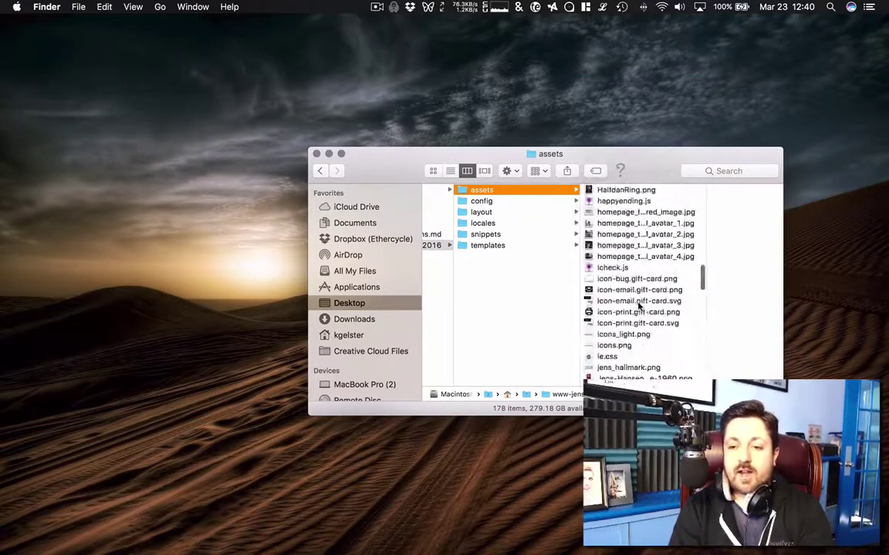
{"action": "scroll", "coordinate": [638, 305], "scroll_direction": "up", "scroll_amount": 15}
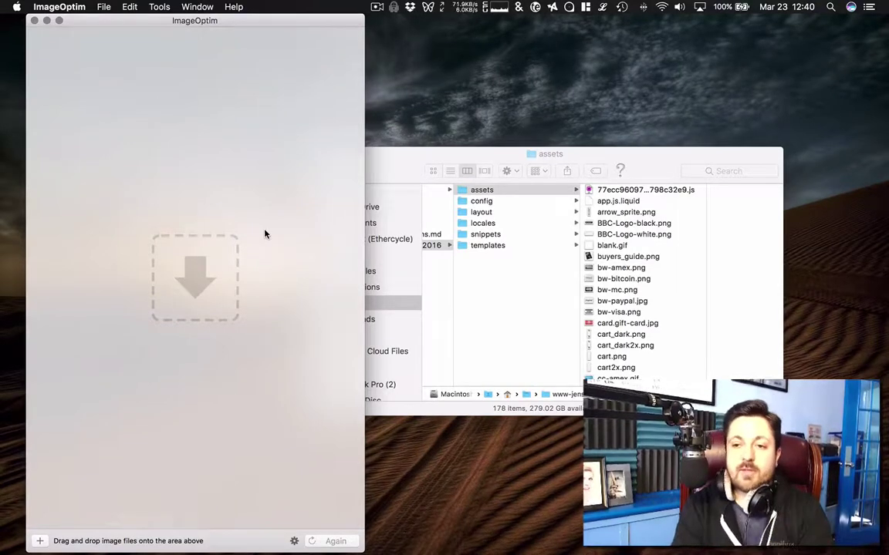
- Try selecting every file in the assets folder in Finder
{"action": "left_click", "coordinate": [654, 267]}
{"action": "scroll", "coordinate": [649, 240], "scroll_direction": "up", "scroll_amount": 2}
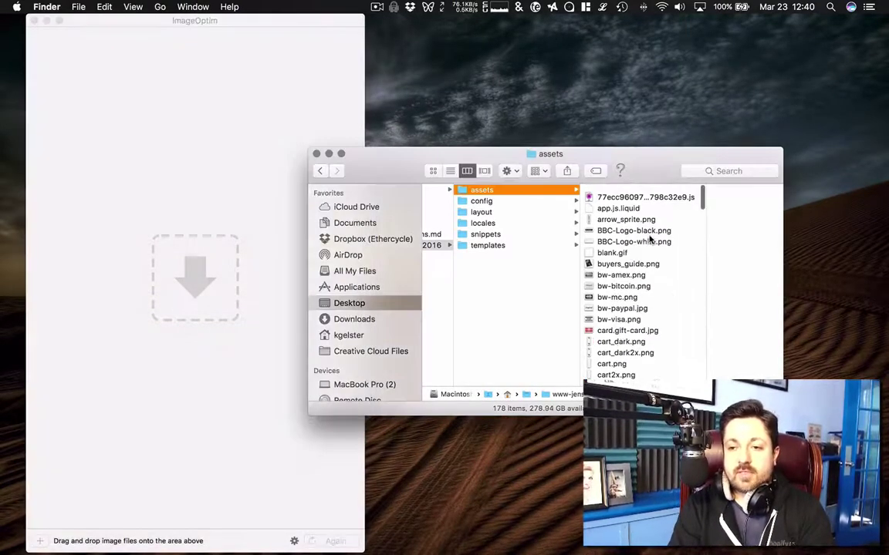
{"action": "left_click", "coordinate": [649, 240]}
{"action": "key", "text": "super+a"}
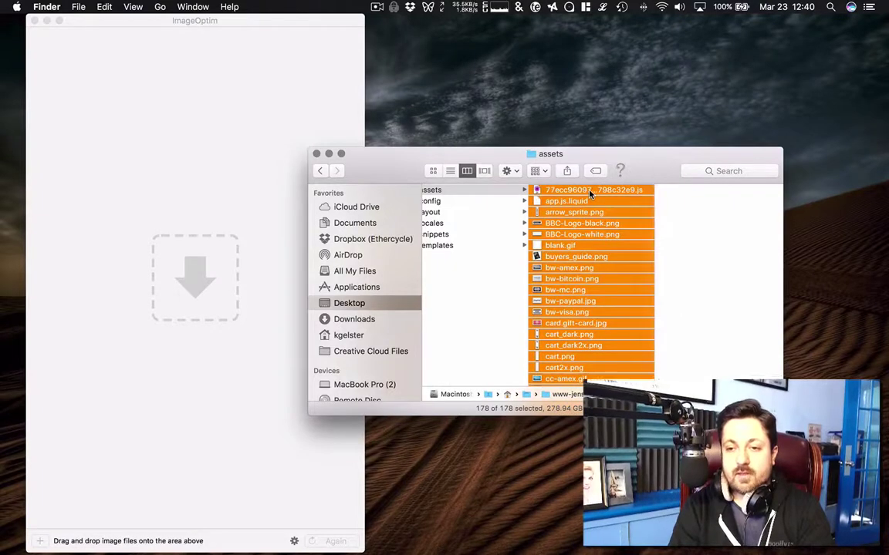
{"action": "key", "text": "Up"}
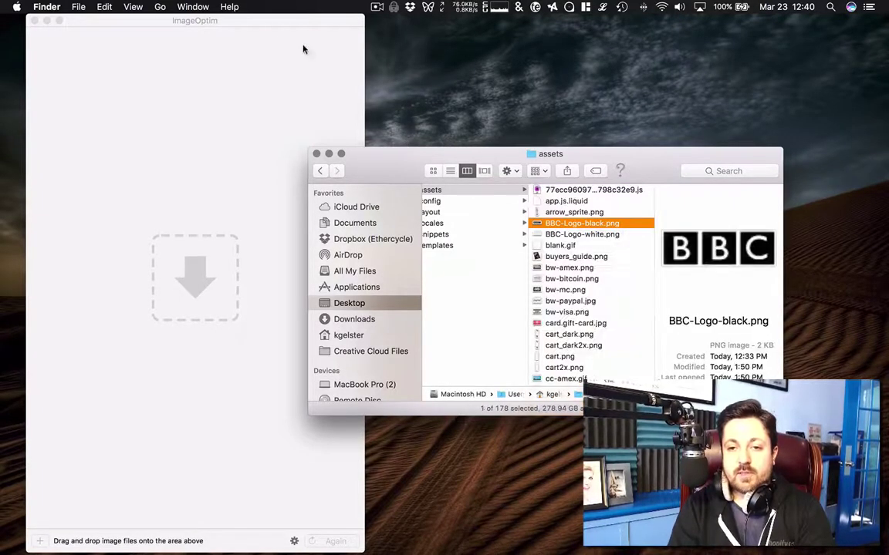
- Arrange the assets folder's files by kind so that the images are grouped together
{"action": "left_click", "coordinate": [132, 7]}
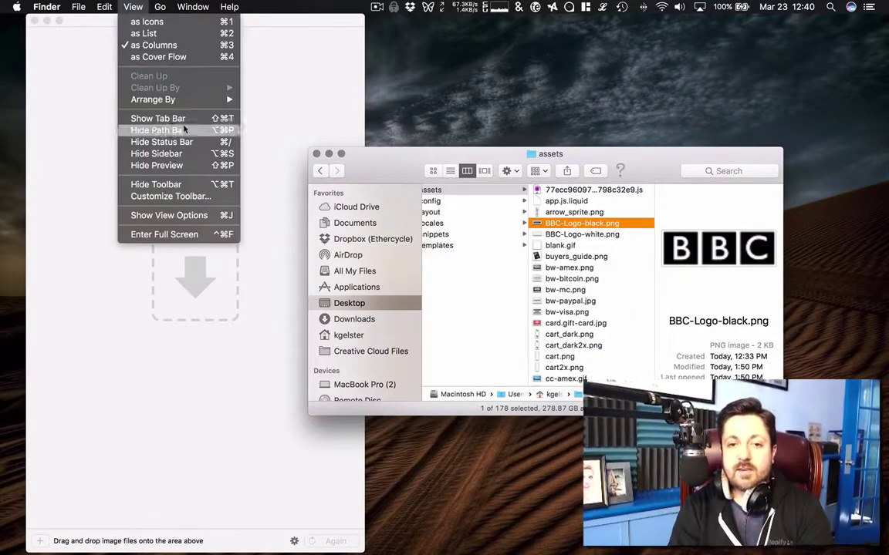
{"action": "mouse_move", "coordinate": [186, 99]}
{"action": "left_click", "coordinate": [270, 111]}
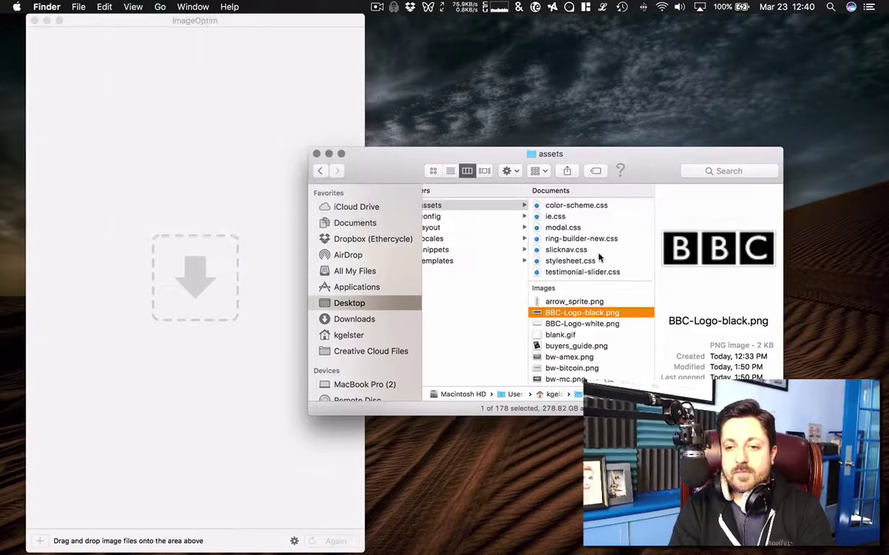
- Select the whole Images group in the assets folder, from arrow_sprite.png through wetaworkshop.png
{"action": "scroll", "coordinate": [595, 283], "scroll_direction": "down", "scroll_amount": 2}
{"action": "key", "text": "Up"}
{"action": "scroll", "coordinate": [586, 265], "scroll_direction": "up", "scroll_amount": 2}
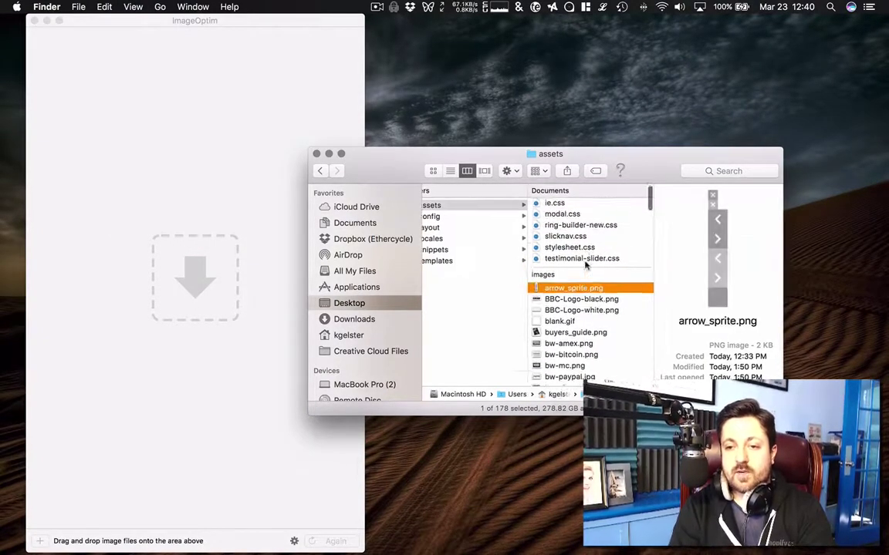
{"action": "scroll", "coordinate": [586, 264], "scroll_direction": "down", "scroll_amount": 10}
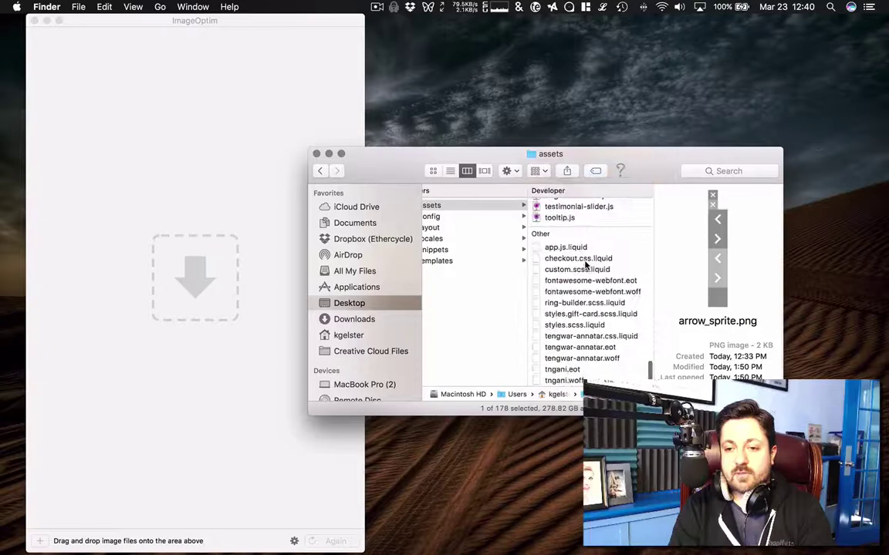
{"action": "scroll", "coordinate": [585, 264], "scroll_direction": "up", "scroll_amount": 8}
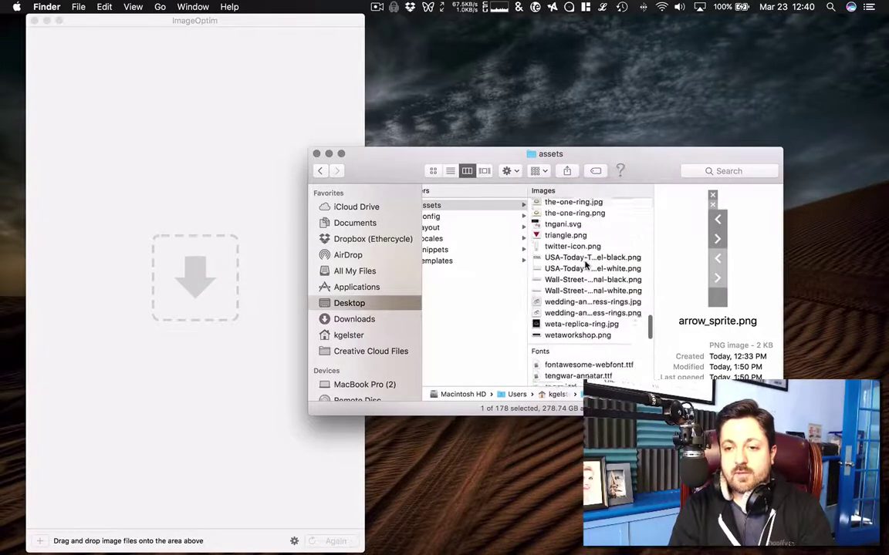
{"action": "left_click", "coordinate": [574, 339], "text": "shift"}
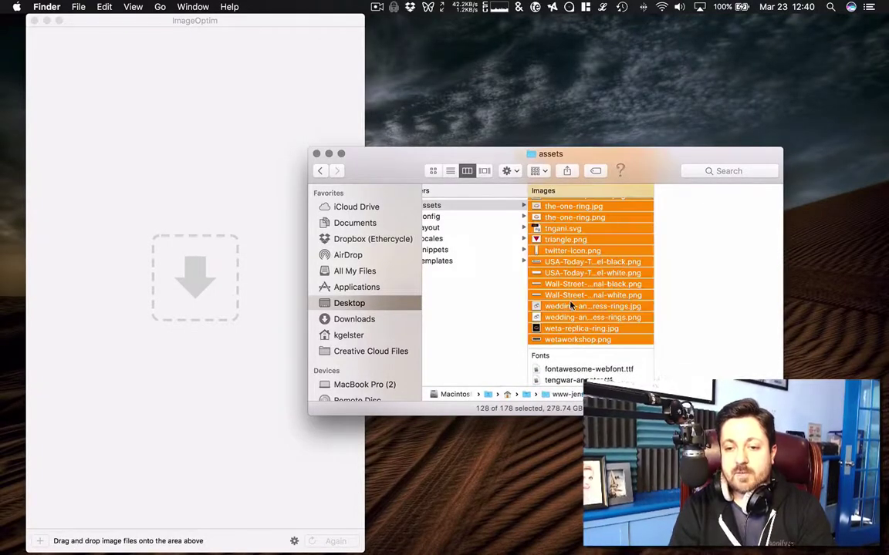
- Add the selected theme images to ImageOptim for compression and review the size and savings list
{"action": "scroll", "coordinate": [571, 306], "scroll_direction": "up", "scroll_amount": 5}
{"action": "scroll", "coordinate": [571, 306], "scroll_direction": "up", "scroll_amount": 5}
{"action": "left_click_drag", "start_coordinate": [567, 316], "coordinate": [164, 159]}
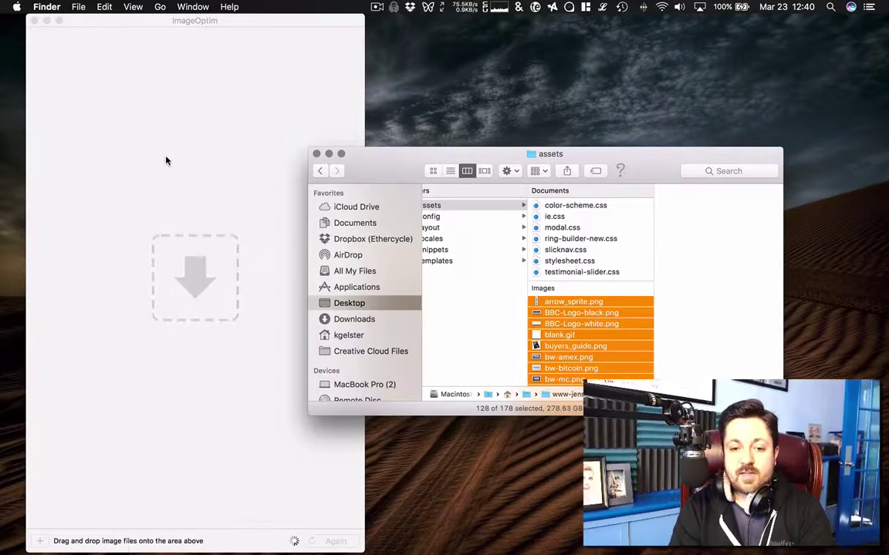
{"action": "left_click", "coordinate": [106, 78]}
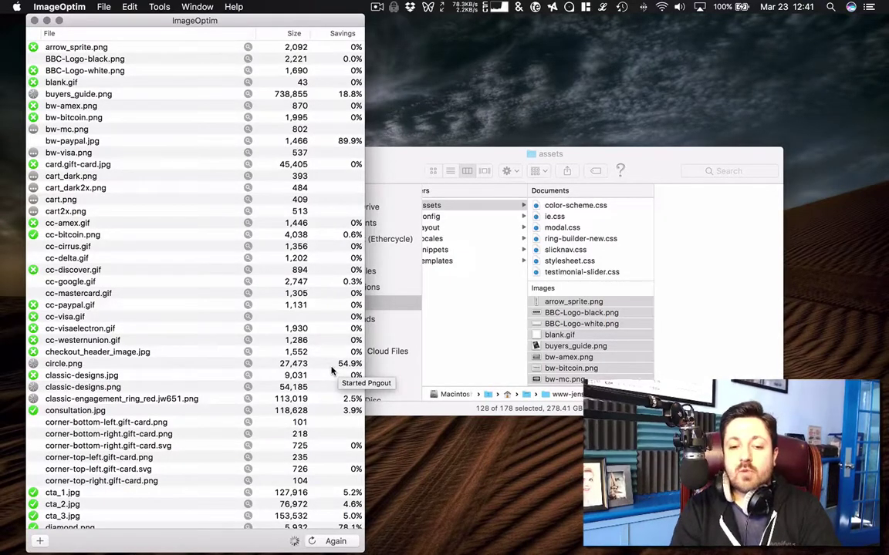
{"action": "scroll", "coordinate": [332, 372], "scroll_direction": "down", "scroll_amount": 3}
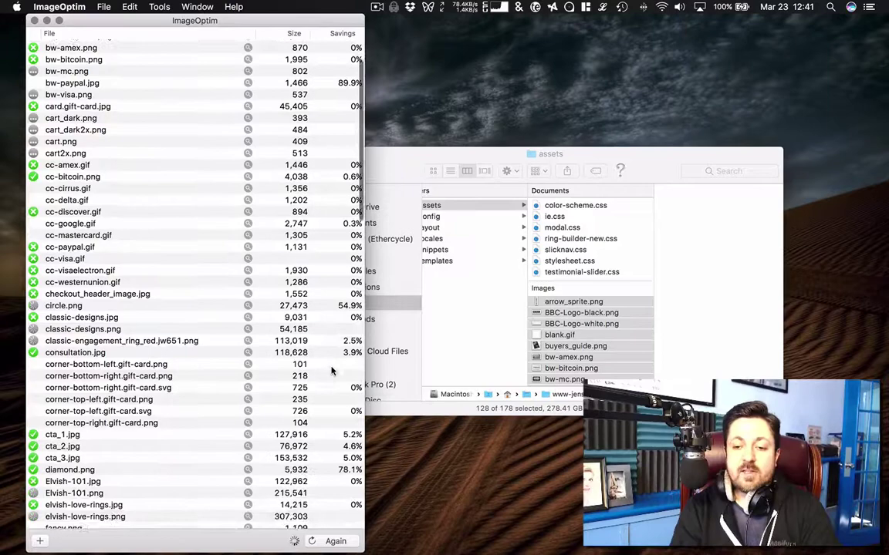
{"action": "scroll", "coordinate": [332, 372], "scroll_direction": "down", "scroll_amount": 15}
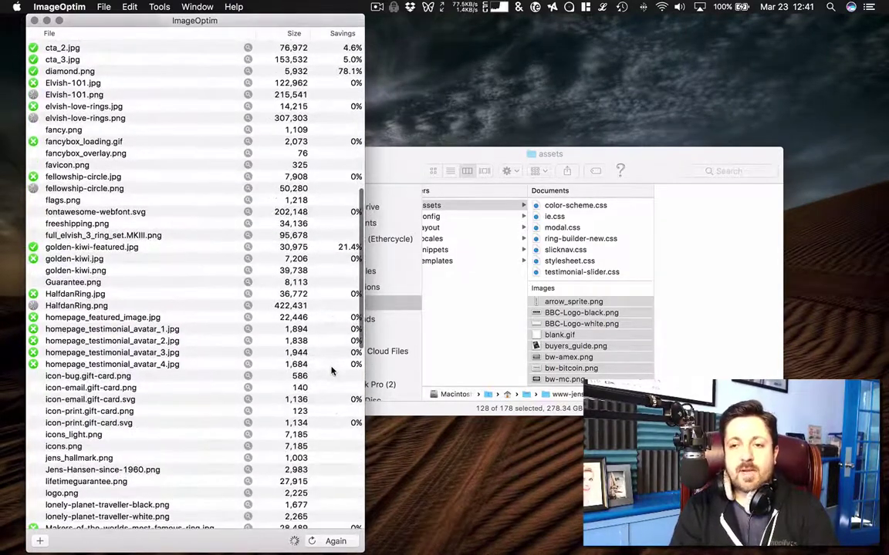
{"action": "scroll", "coordinate": [331, 372], "scroll_direction": "down", "scroll_amount": 20}
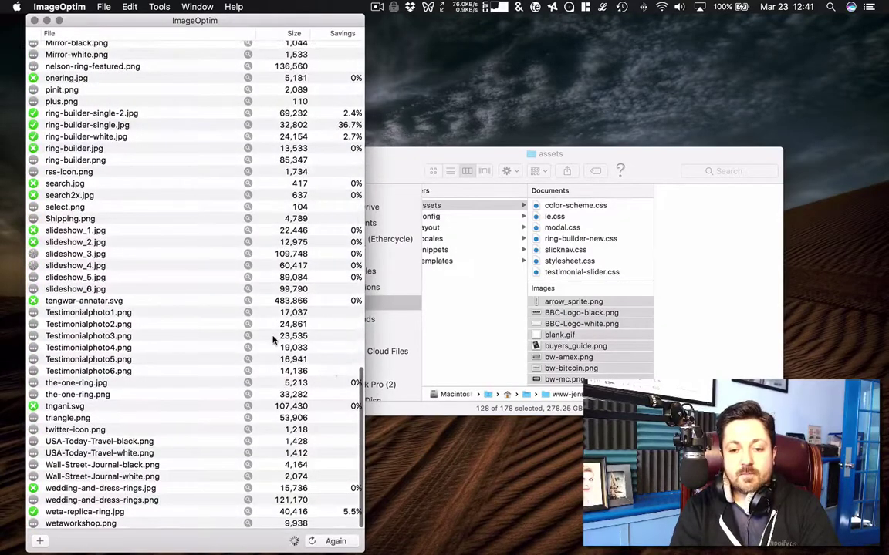
{"action": "scroll", "coordinate": [190, 265], "scroll_direction": "up", "scroll_amount": 20}
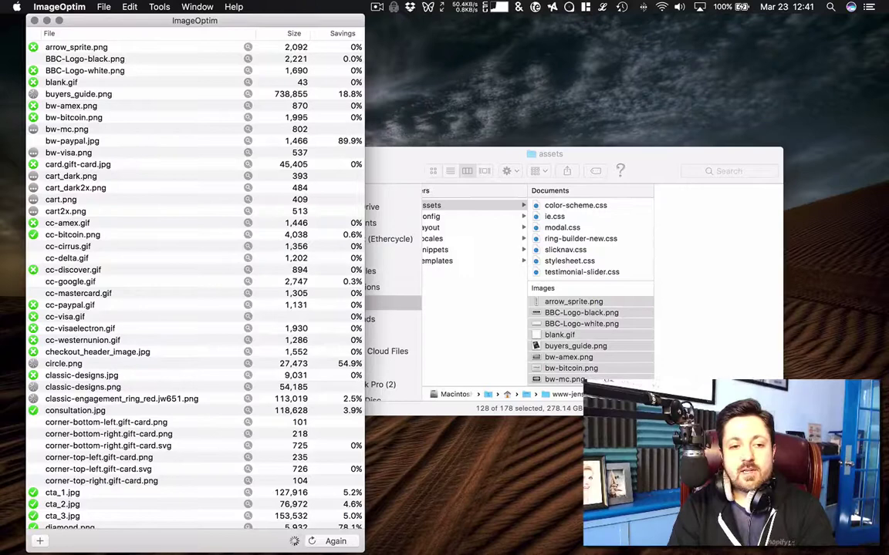
- Place the www-jenshansen-com-ring-builder-updates-dec-2016 theme folder on the desktop and try compressing it into a zip archive
{"action": "left_click_drag", "start_coordinate": [567, 394], "coordinate": [536, 95]}
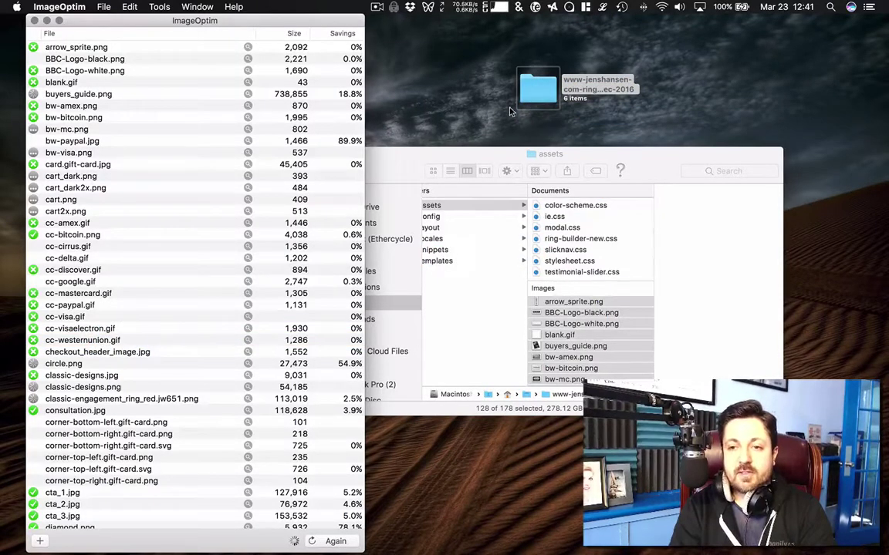
{"action": "left_click", "coordinate": [491, 112]}
{"action": "left_click", "coordinate": [536, 98]}
{"action": "right_click", "coordinate": [536, 96]}
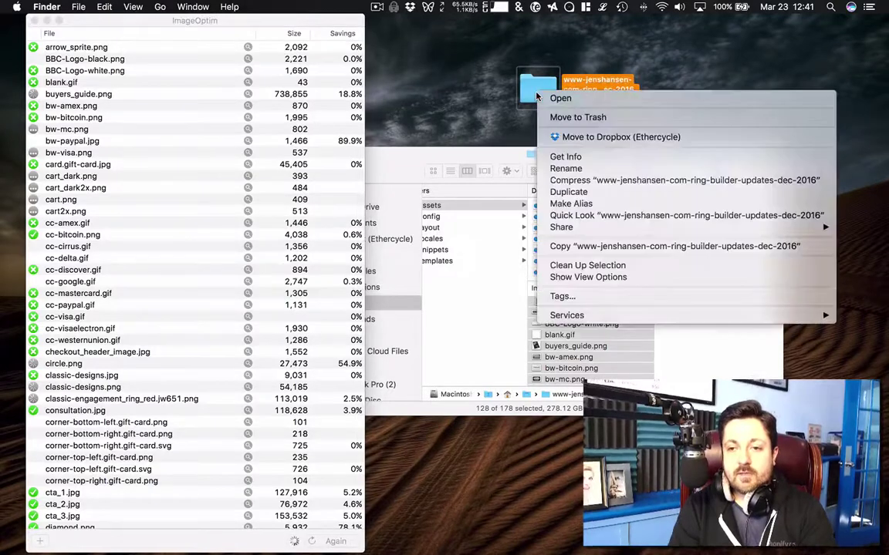
{"action": "left_click", "coordinate": [589, 182]}
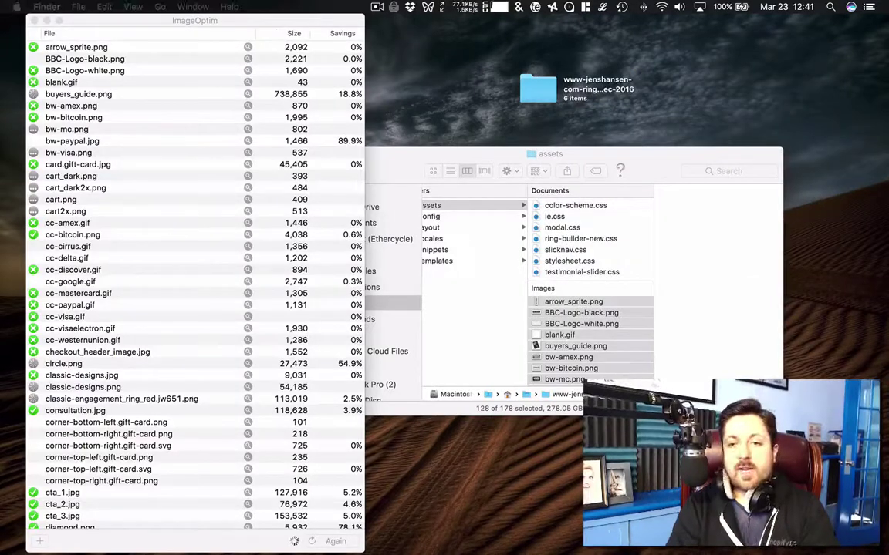
- Switch to Chrome and restore its minimized window with the ImageOptim page
{"action": "key", "text": "super+Tab"}
{"action": "left_click_drag", "start_coordinate": [235, 255], "coordinate": [766, 18]}
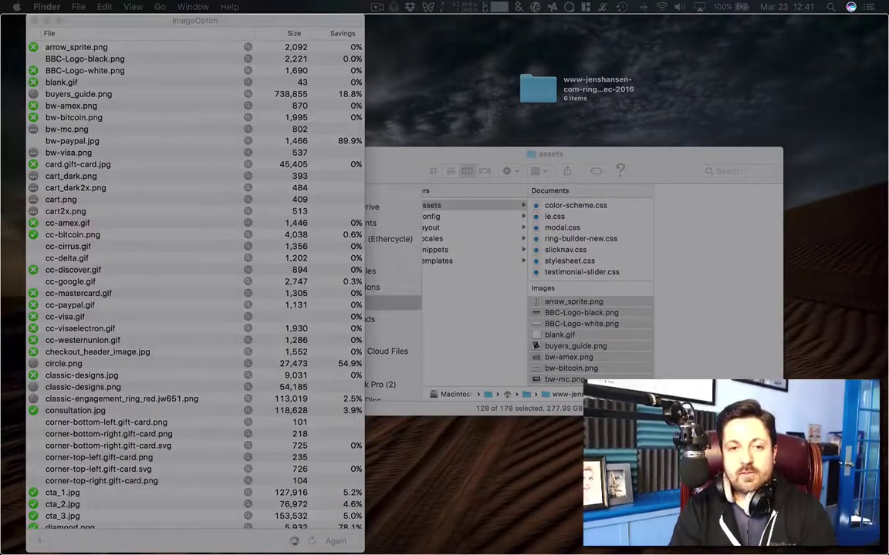
{"action": "mouse_move", "coordinate": [489, 536]}
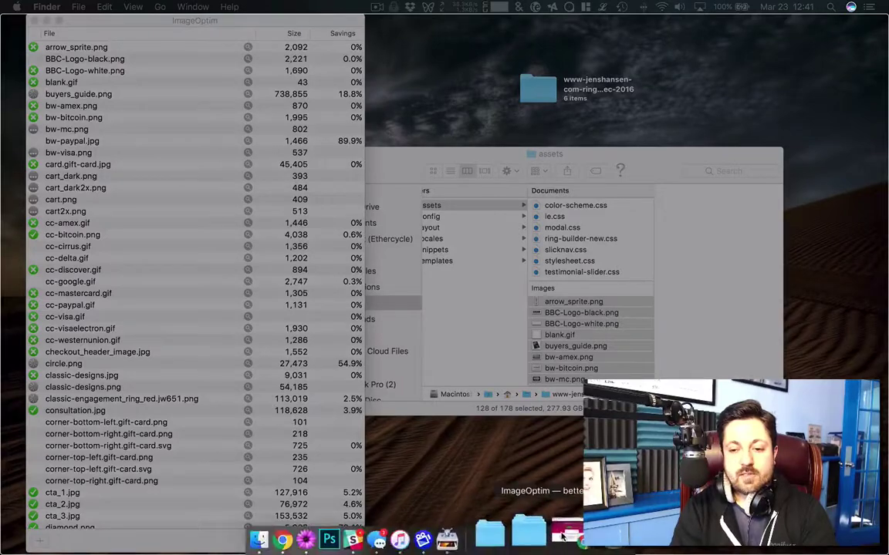
{"action": "left_click", "coordinate": [562, 536]}
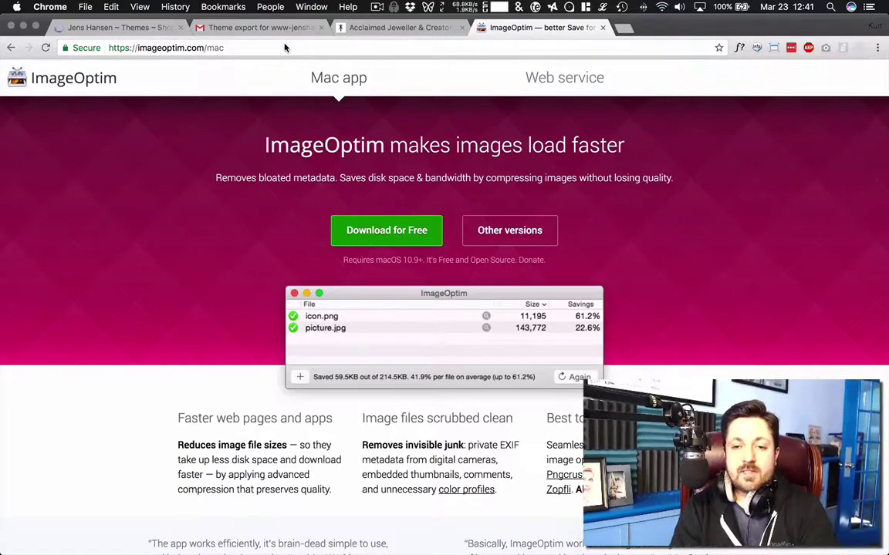
- Go to the Shopify store's Themes page, view the options for uploading a theme zip file, and cancel without uploading
{"action": "left_click", "coordinate": [133, 27]}
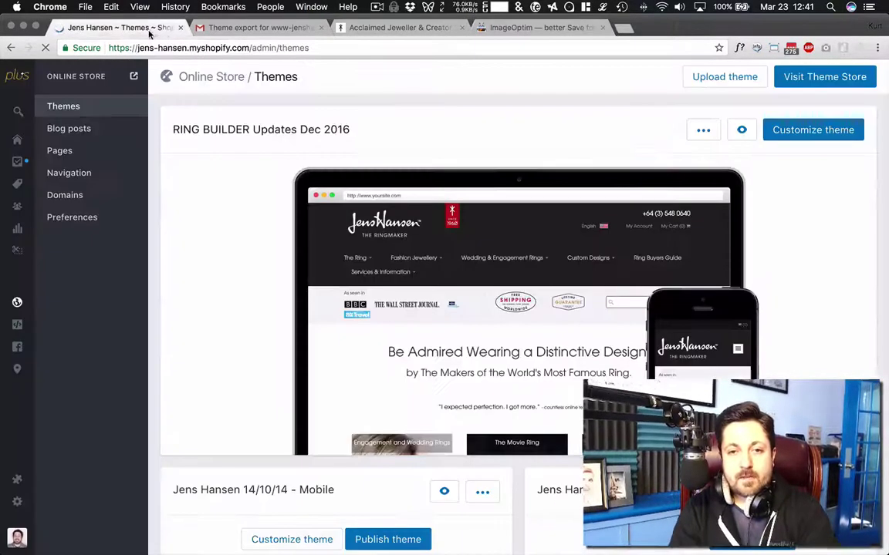
{"action": "left_click", "coordinate": [707, 82]}
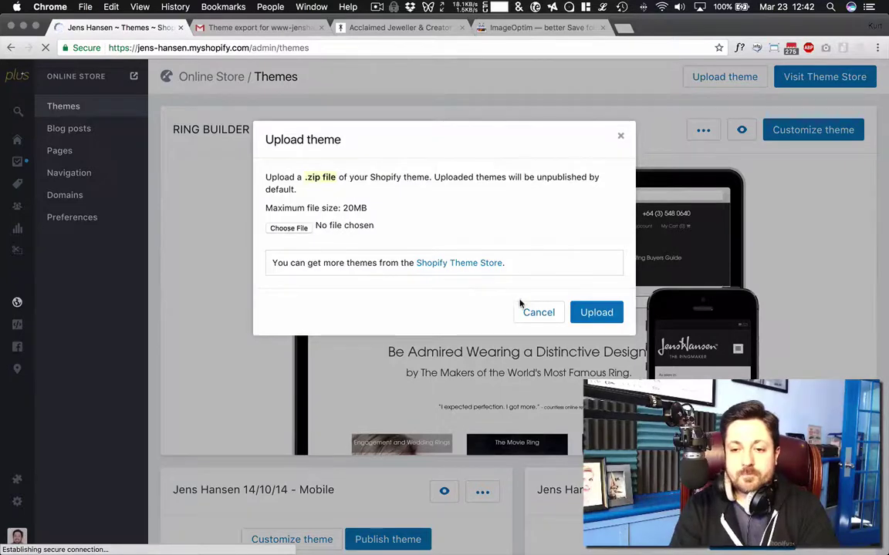
{"action": "left_click", "coordinate": [538, 313]}
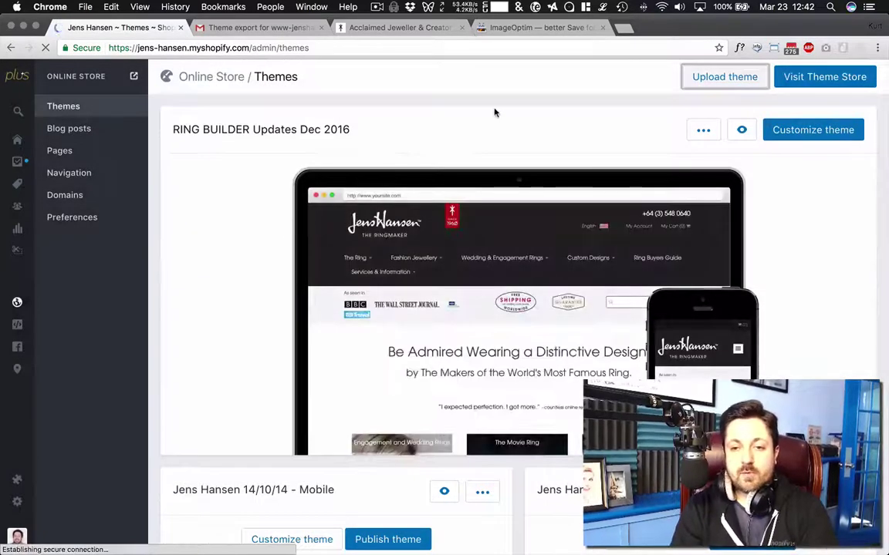